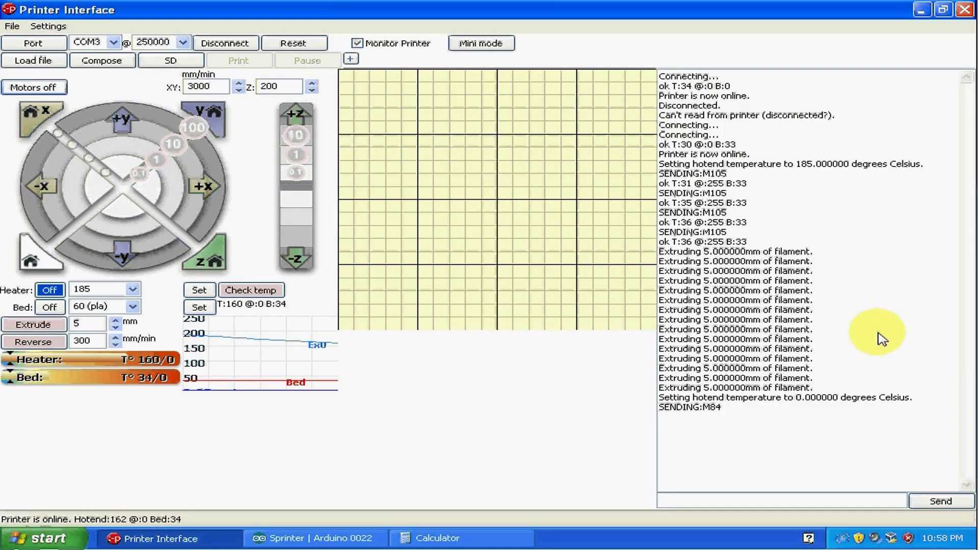
- Minimize the open printer, Arduino and calculator windows, launch Slic3r from its desktop folder and close that folder
left_click(923, 11)
left_click(916, 16)
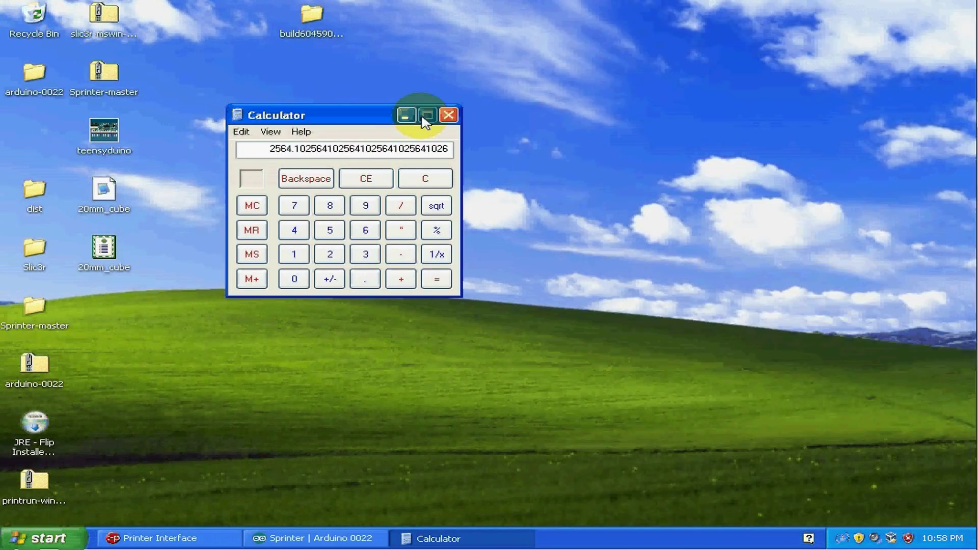
left_click(405, 115)
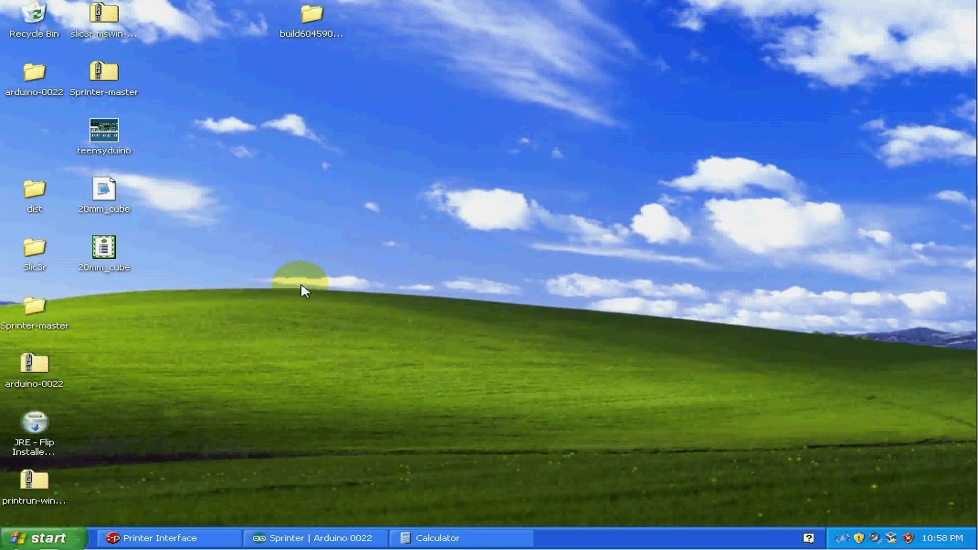
double_click(29, 254)
left_click(461, 222)
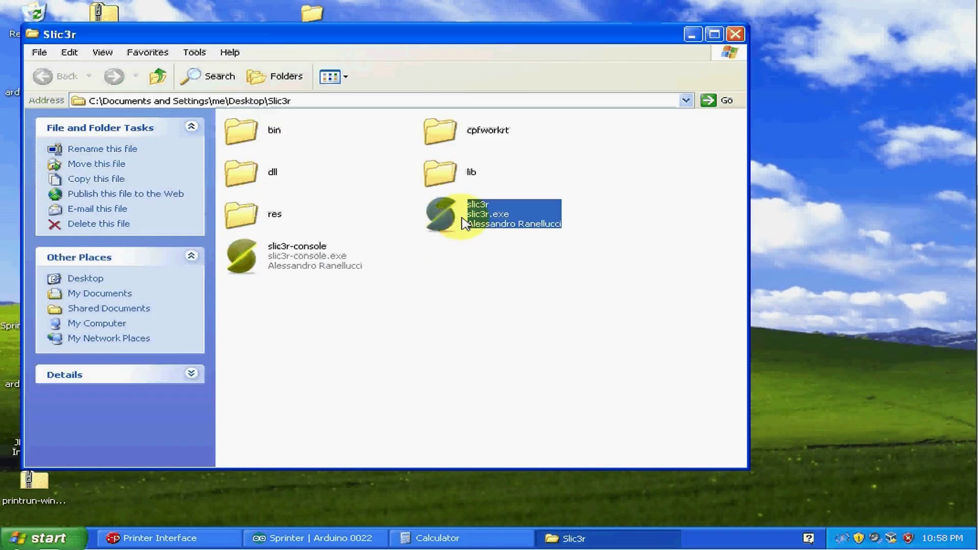
left_click(735, 34)
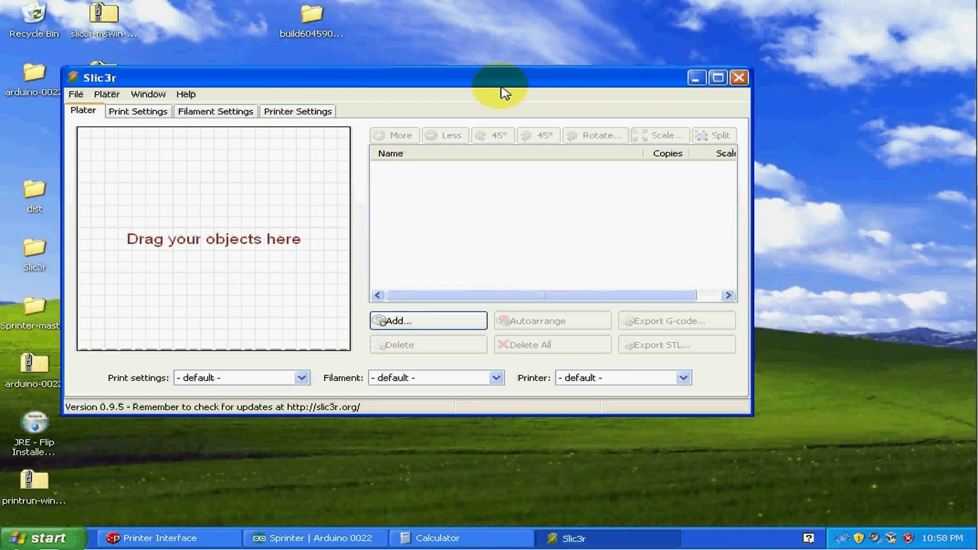
- Load 20mm_cube.stl from the desktop onto the plater and move the other 20mm_cube file to the Recycle Bin
left_click_drag(501, 82, 692, 61)
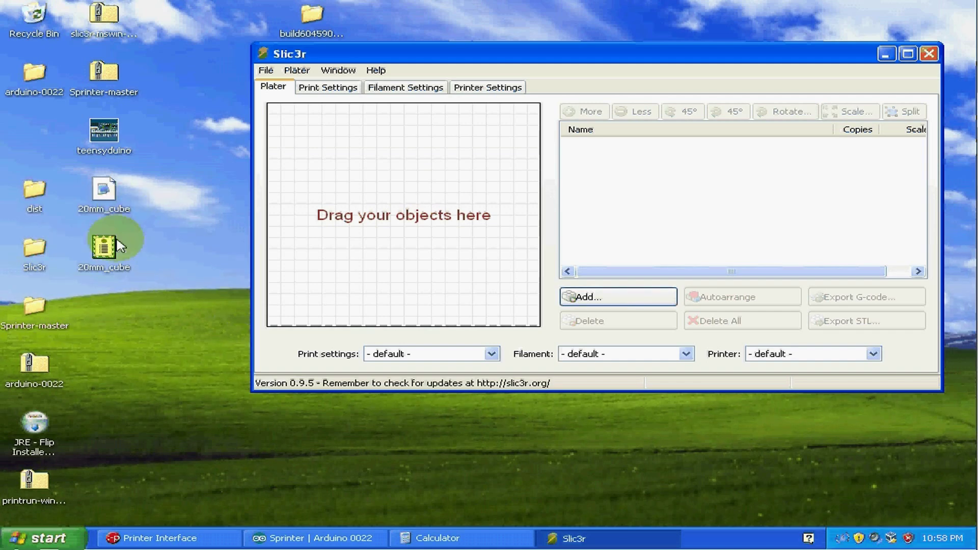
left_click_drag(104, 263, 649, 194)
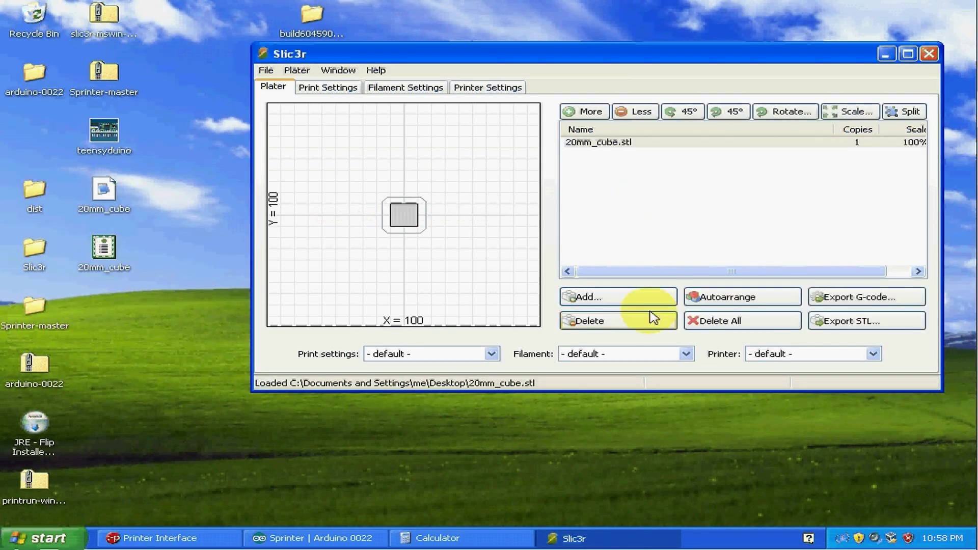
left_click_drag(95, 193, 30, 21)
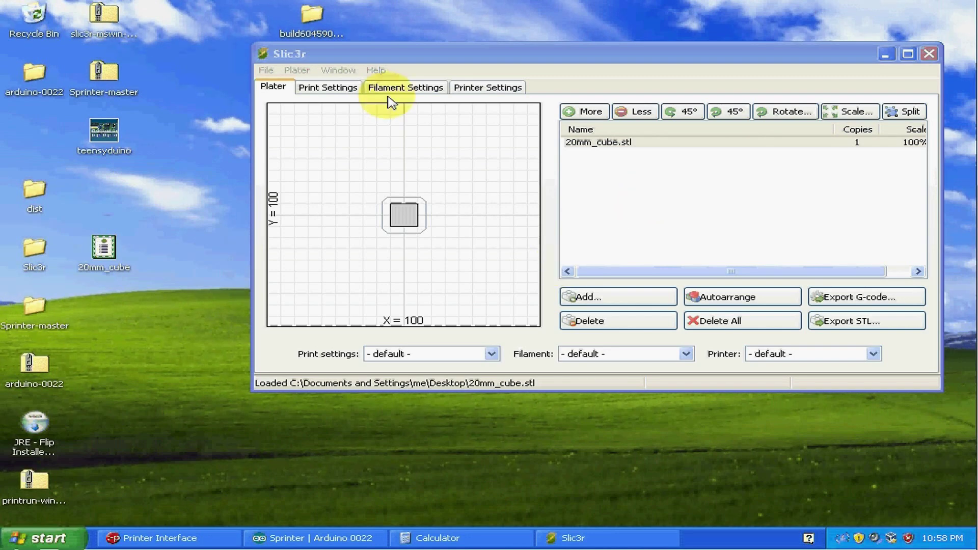
- Set the layer height to 0.3 mm in the print settings
left_click(331, 88)
left_click(684, 127)
key("BackSpace")
type("3")
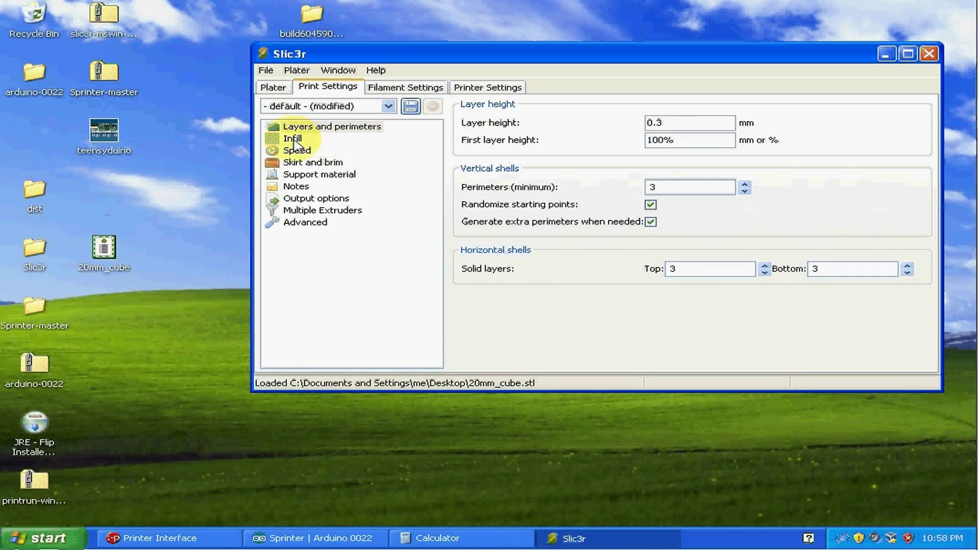
- Review the remaining print settings, from infill and speed through support material, multiple extruders and advanced extrusion widths
left_click(295, 142)
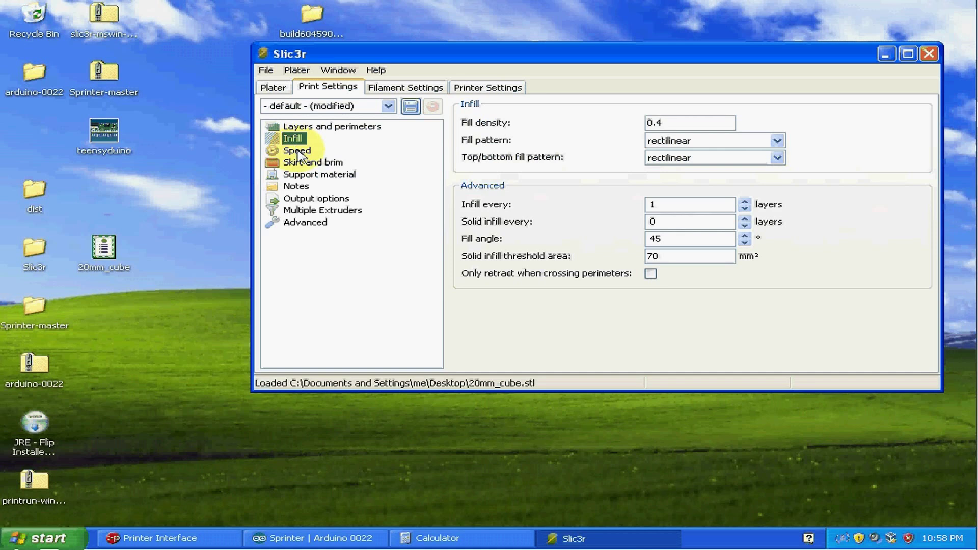
left_click(300, 152)
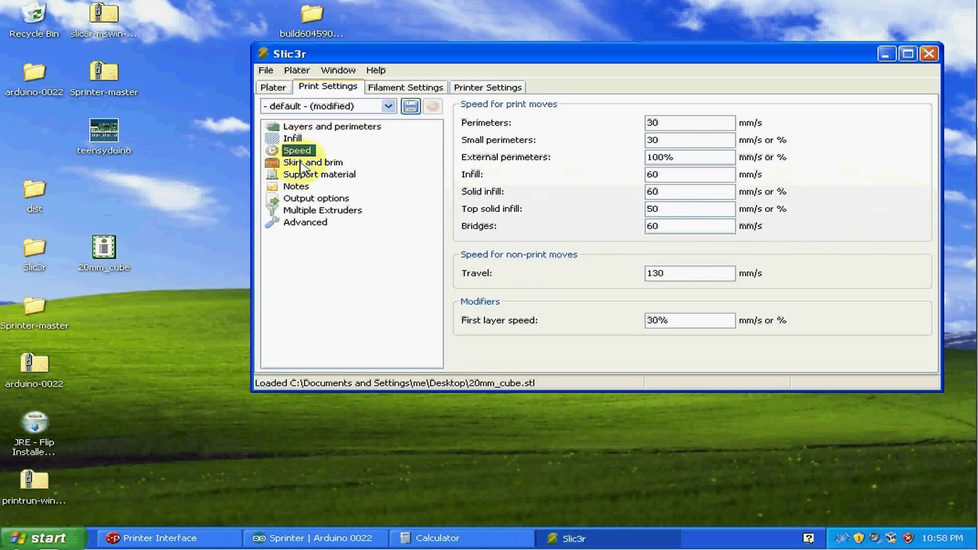
left_click(303, 164)
left_click(305, 175)
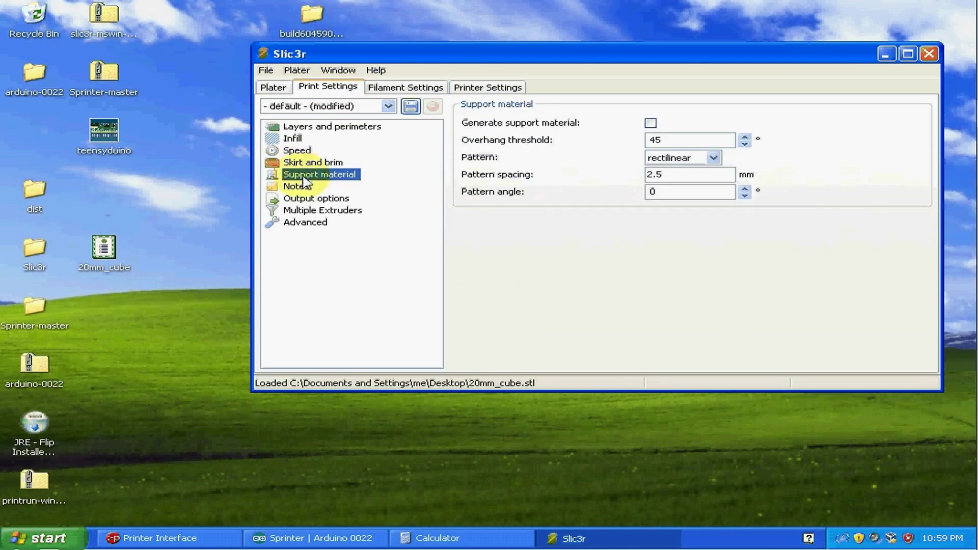
left_click(298, 186)
left_click(301, 199)
left_click(308, 211)
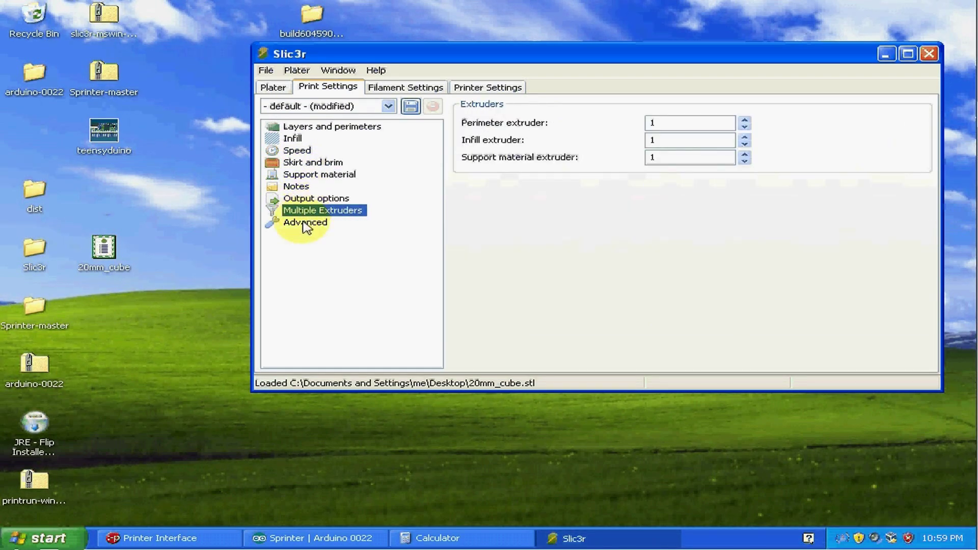
left_click(305, 222)
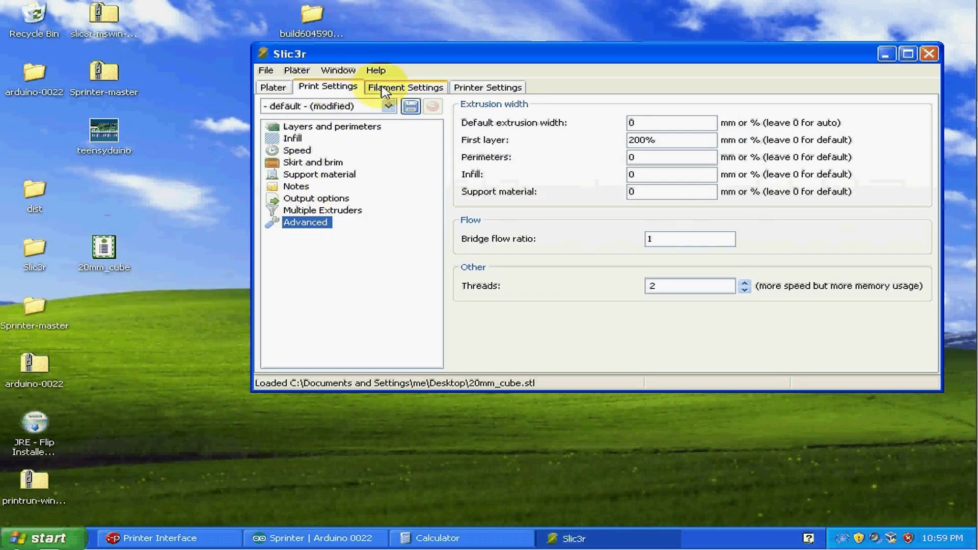
- Set the filament diameter to 2.83 mm in the filament settings
left_click(400, 87)
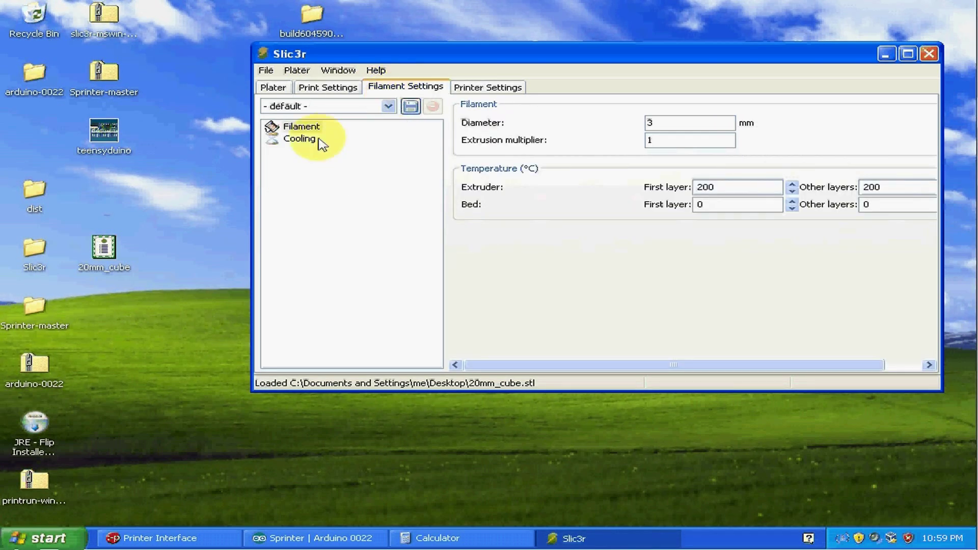
left_click(675, 129)
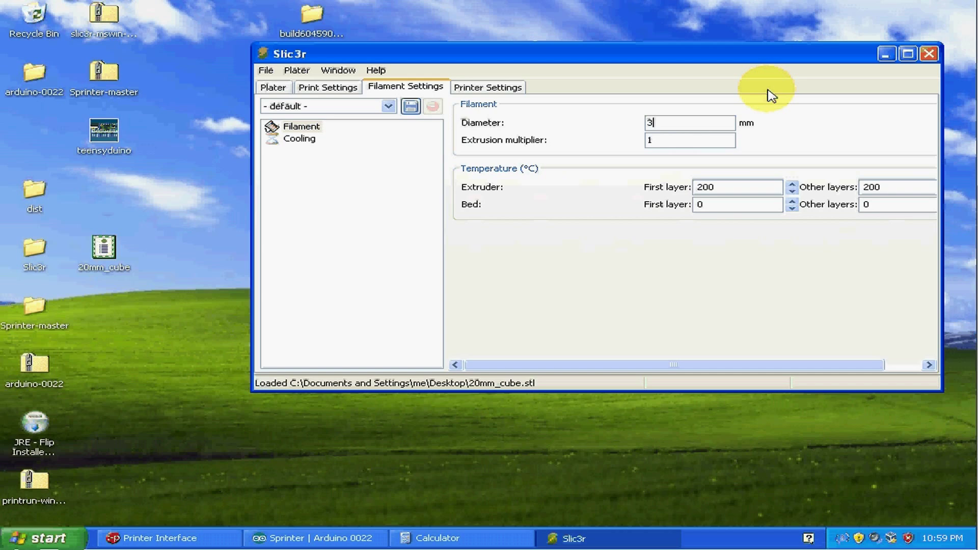
key("BackSpace")
type("2e85")
key("BackSpace")
key("BackSpace")
key("BackSpace")
type(".83")
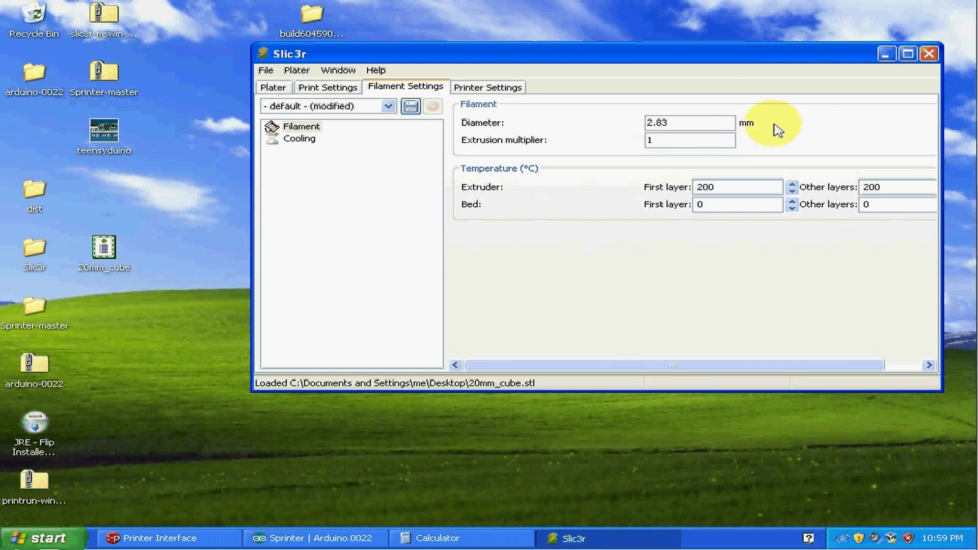
- Set the extruder's first-layer temperature to 190 °C
left_click(792, 192)
left_click(792, 192)
left_click(792, 192)
left_click(792, 192)
left_click(792, 192)
left_click(792, 193)
left_click(793, 192)
left_click(792, 192)
left_click(792, 192)
left_click(793, 192)
left_click(792, 193)
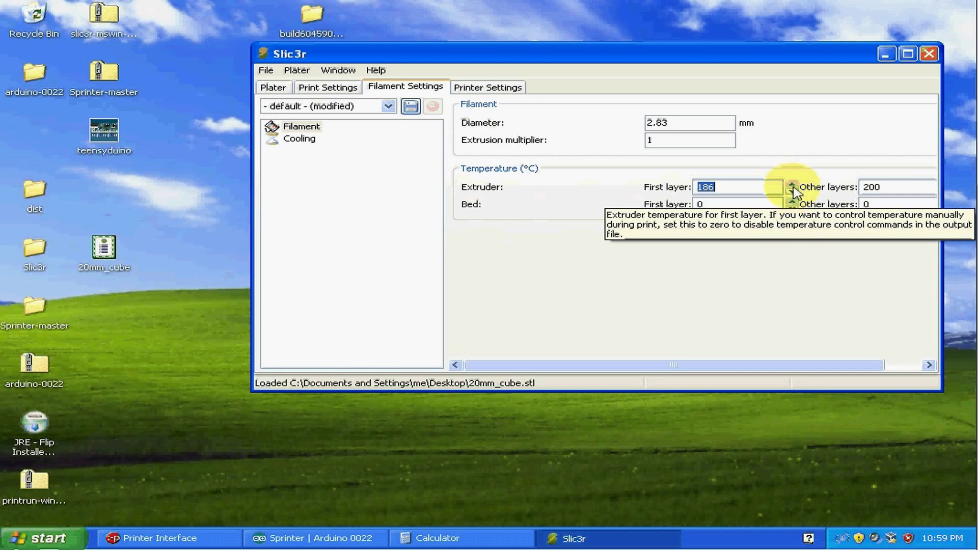
left_click(792, 184)
left_click(791, 184)
left_click(792, 184)
left_click(792, 184)
- Set the extruder temperature for the other layers to 190 °C
double_click(896, 188)
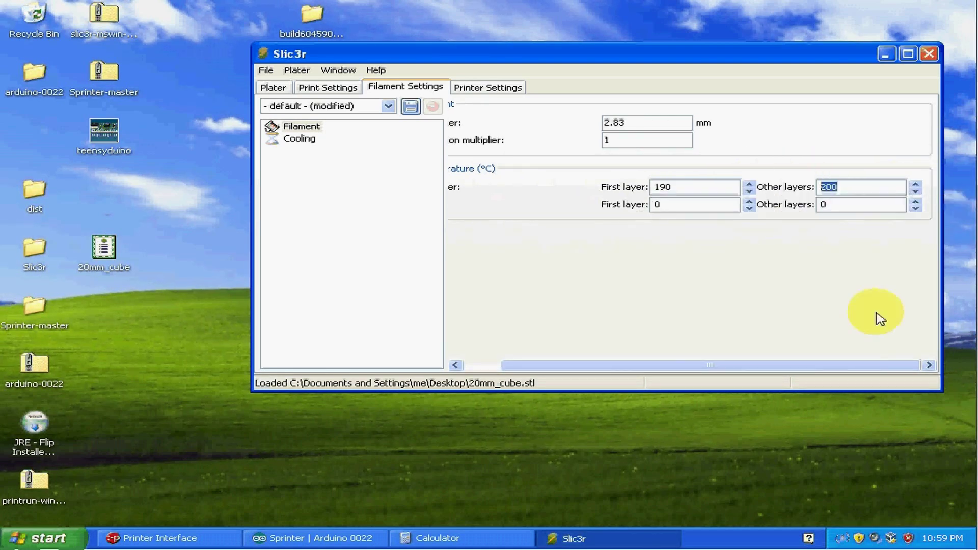
type("190")
left_click_drag(616, 371, 481, 339)
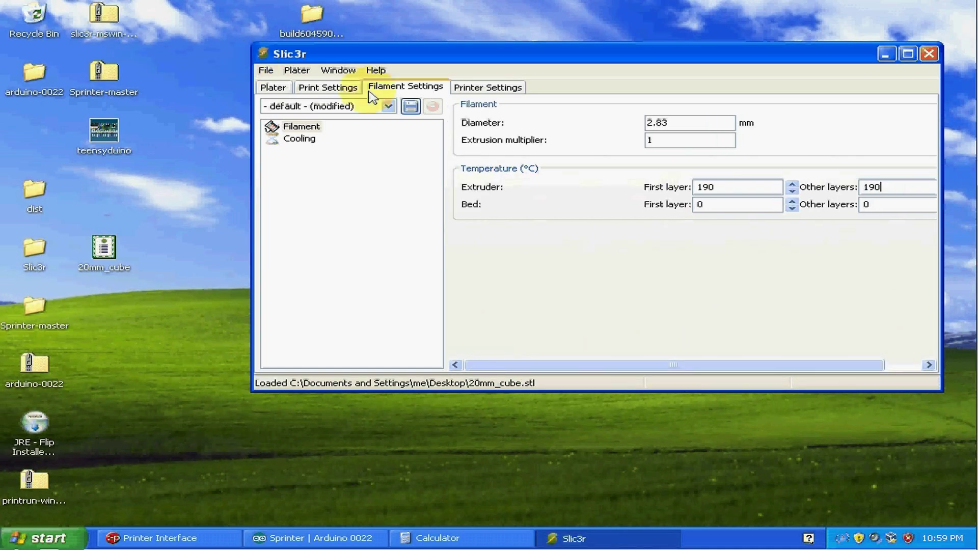
- Enable cooling for the filament and keep the fan always on
left_click(291, 141)
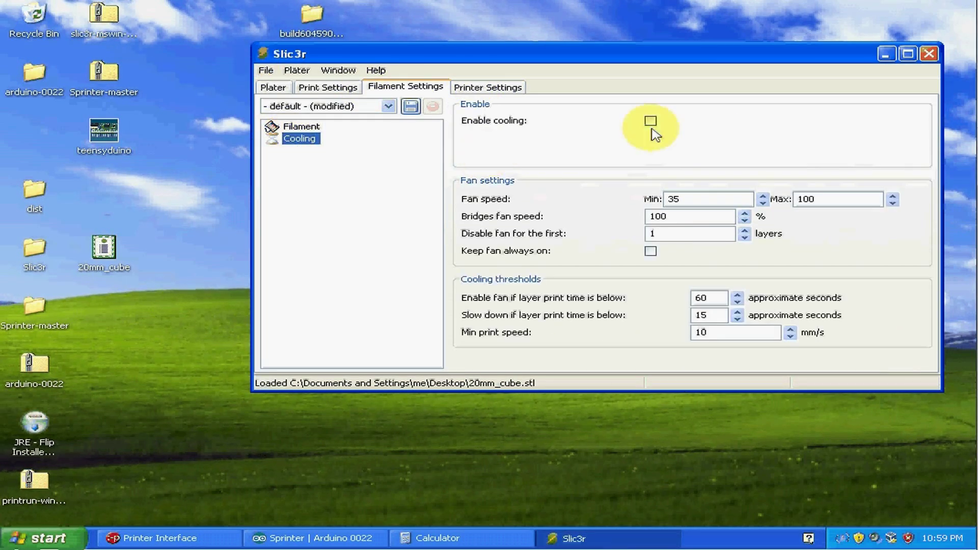
left_click(650, 120)
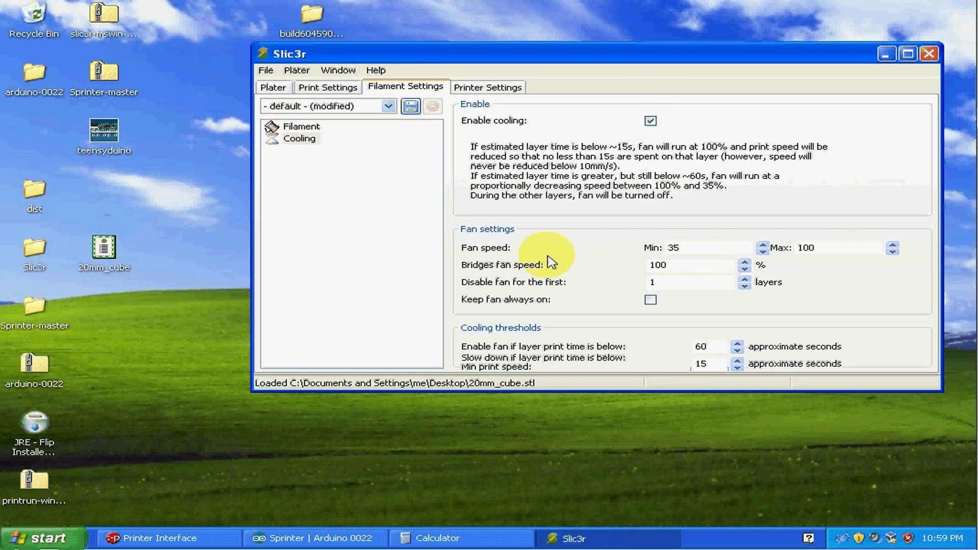
left_click(651, 299)
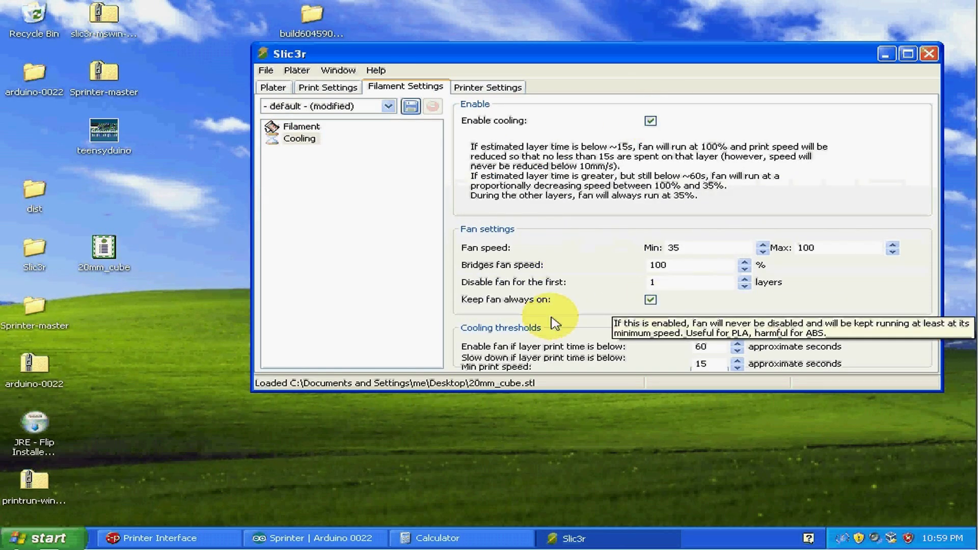
- Review the general printer settings, the layer and perimeter settings, and the Extruder 1 nozzle and retraction settings
left_click(486, 87)
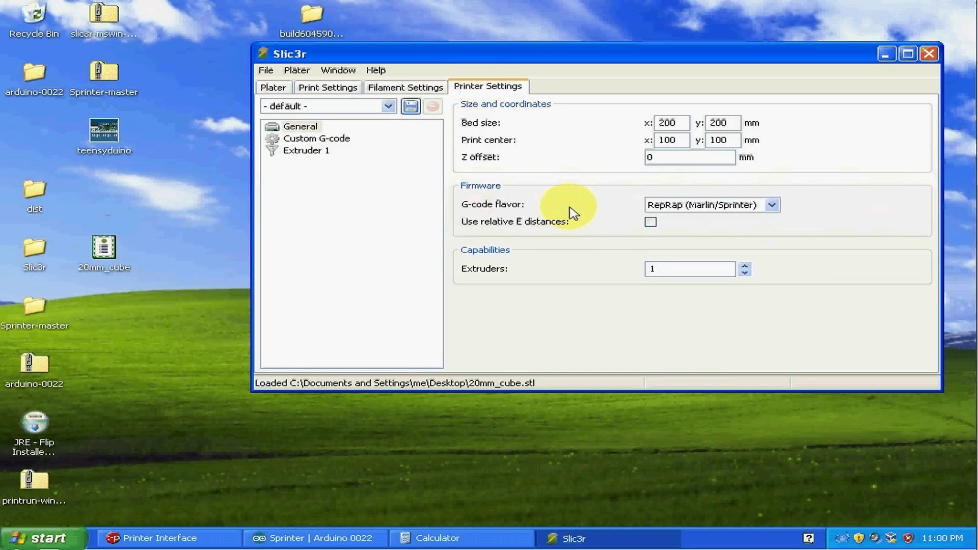
left_click(315, 90)
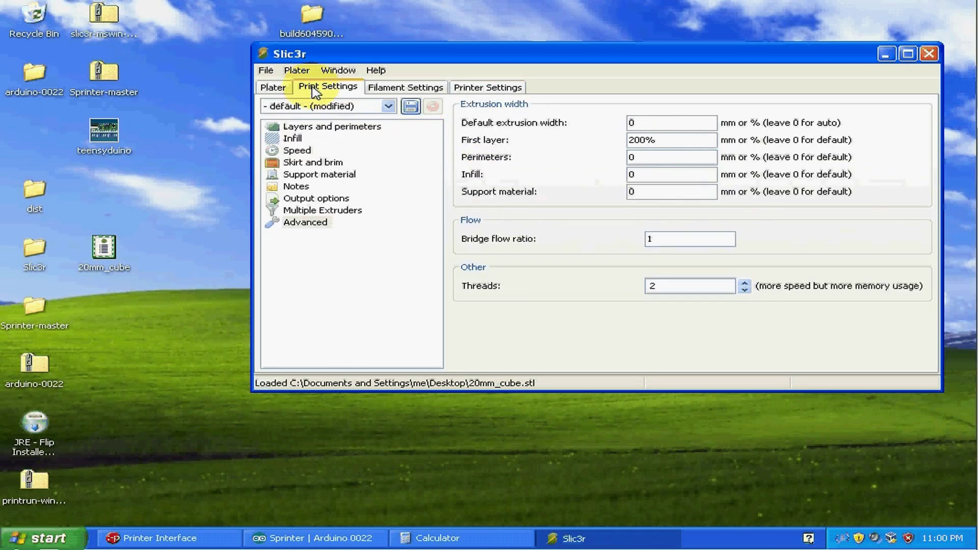
left_click(313, 129)
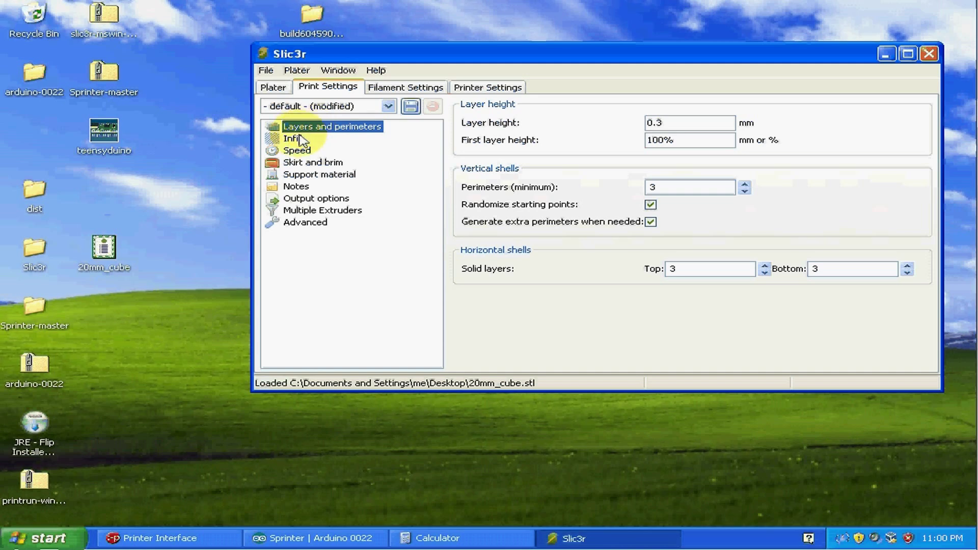
left_click(457, 88)
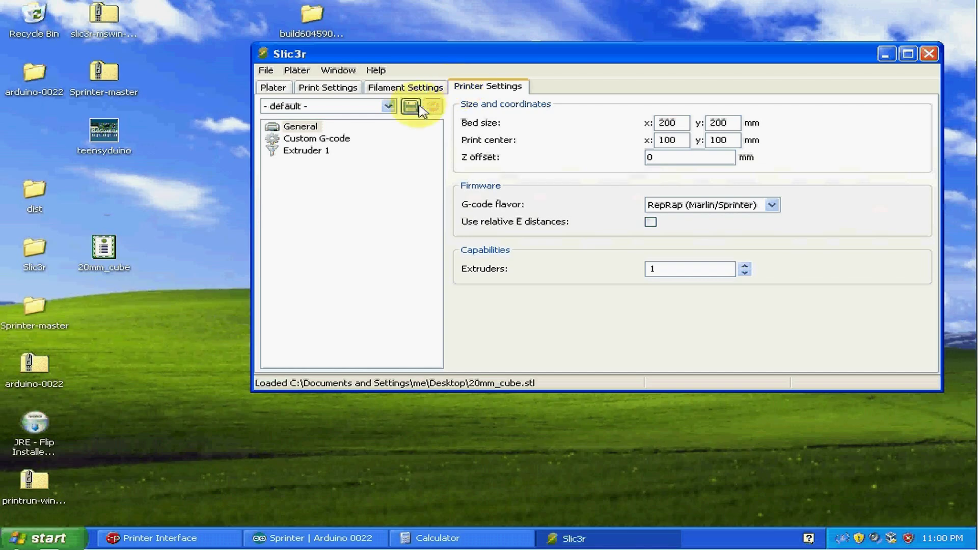
left_click(311, 151)
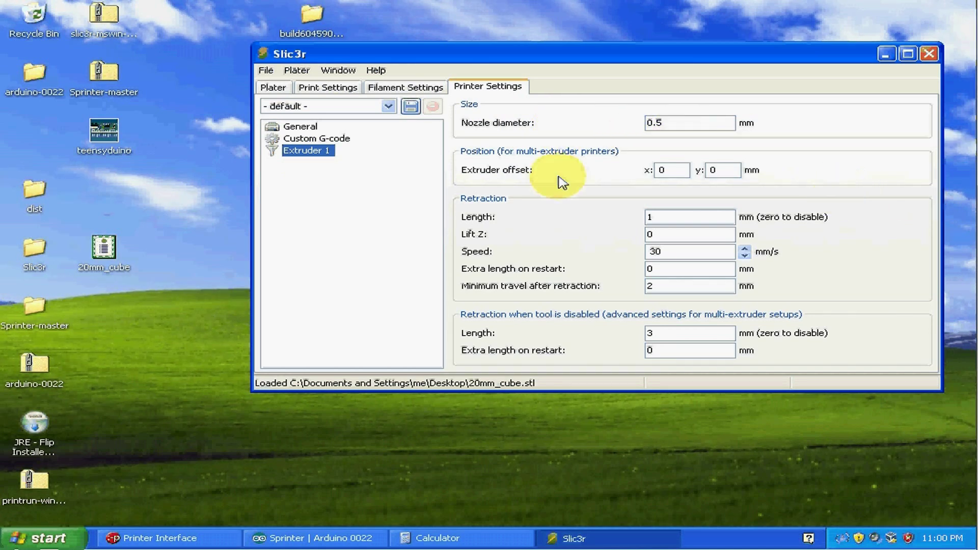
left_click(271, 92)
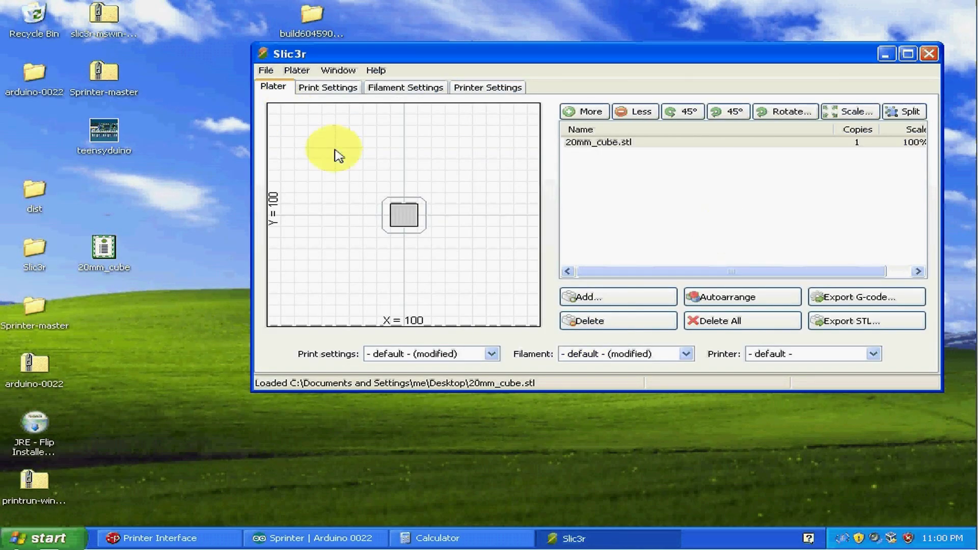
- Save the modified print settings as a preset named "Reprap 9"
left_click(314, 88)
left_click(411, 106)
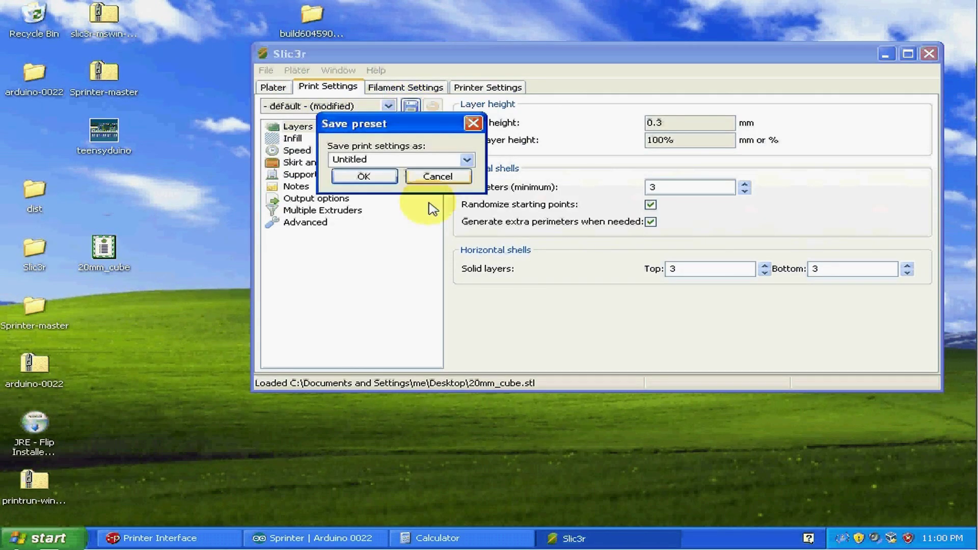
double_click(376, 164)
type("R")
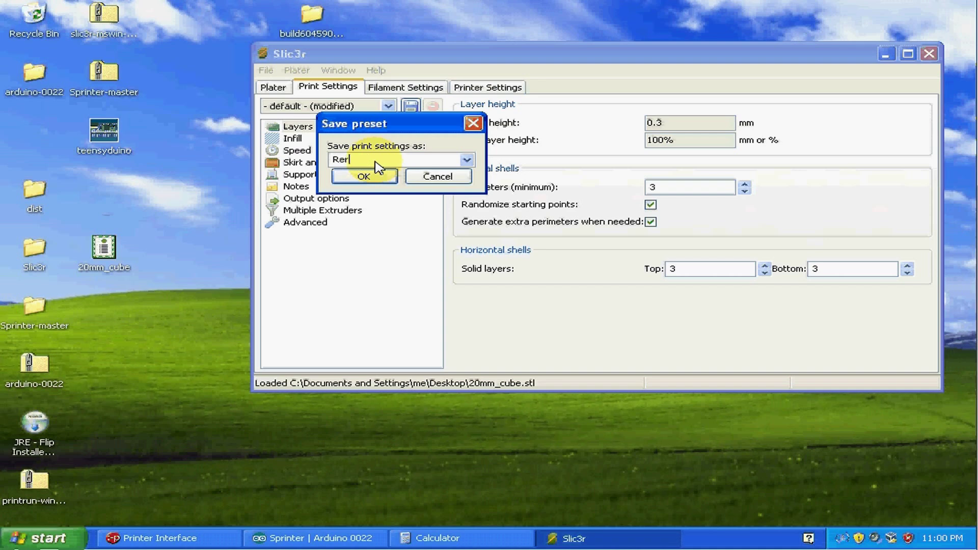
type("eprap")
type(" 0")
left_click(365, 177)
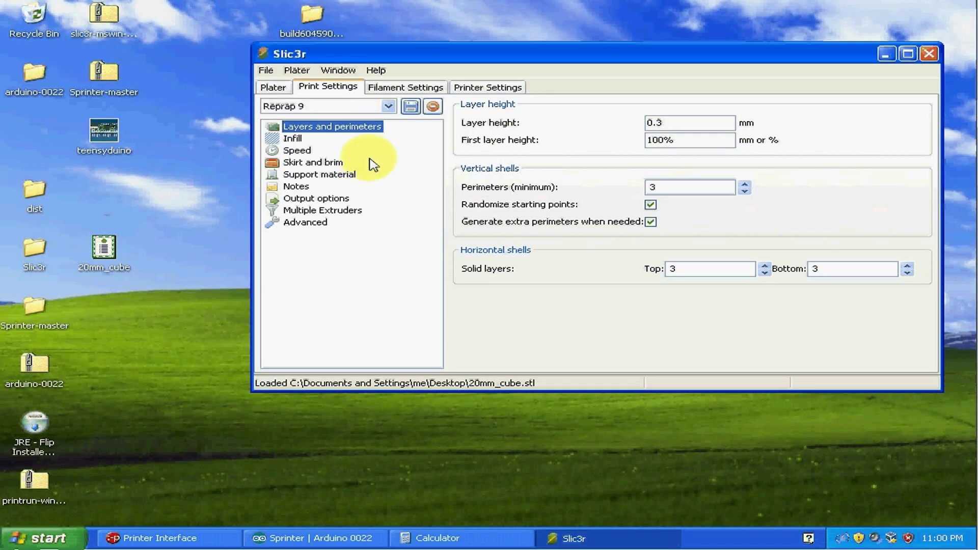
- Save the modified filament settings as a preset named "Ultamachine black pla"
left_click(405, 87)
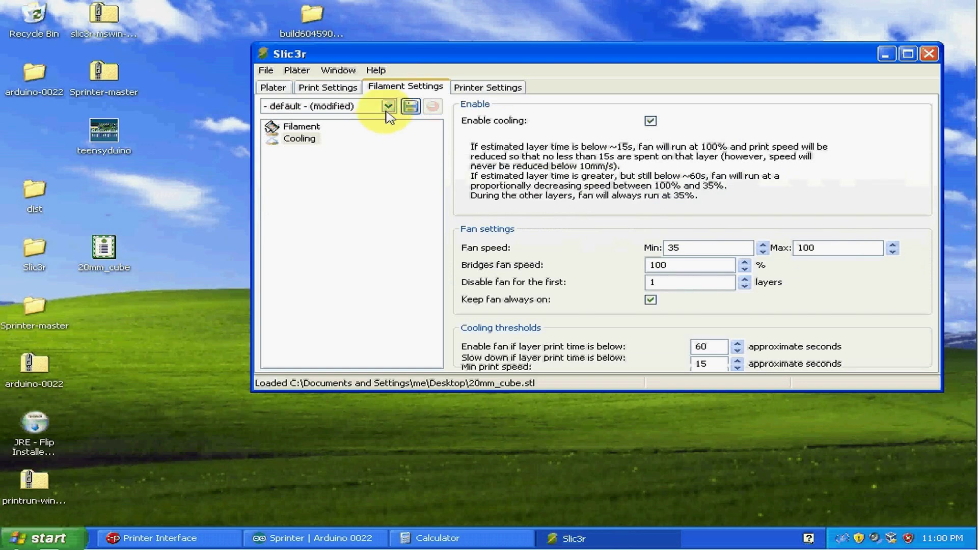
left_click(411, 107)
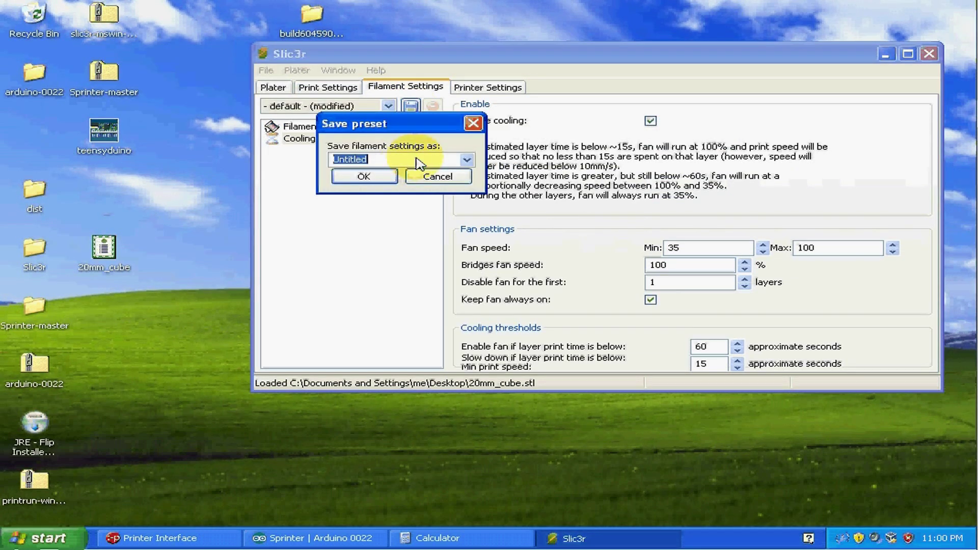
type("Ultamachi")
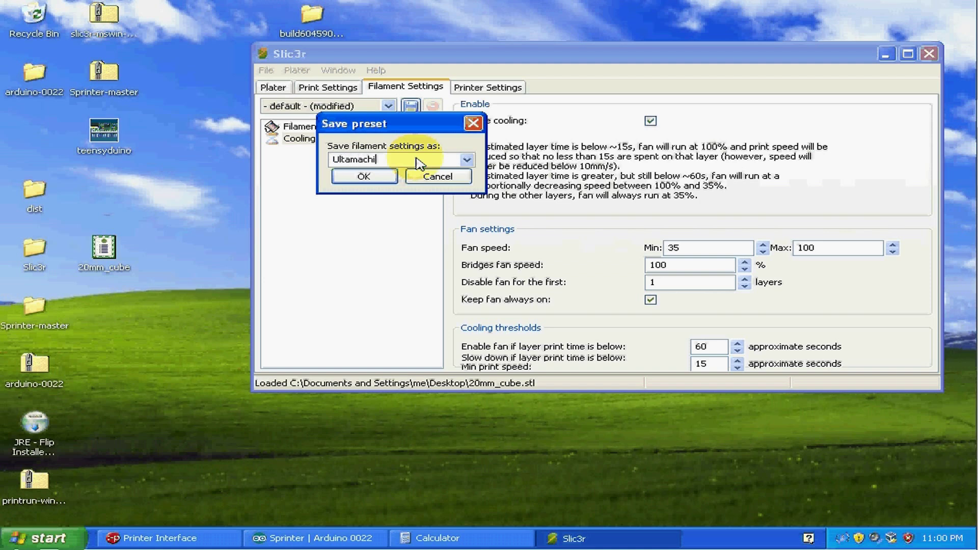
type("ne black pla")
left_click(364, 175)
- Save the printer settings as a preset named "Reprap 9"
left_click(494, 88)
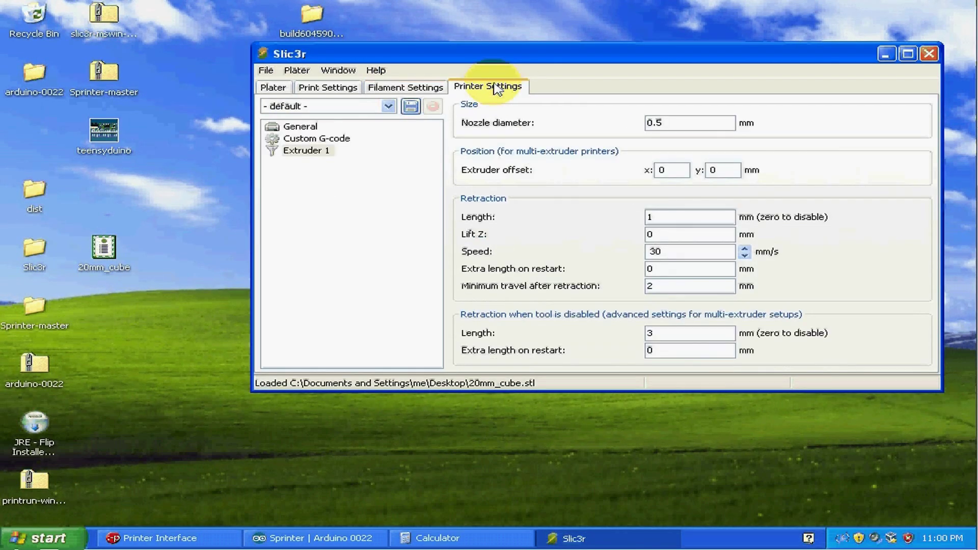
left_click(352, 89)
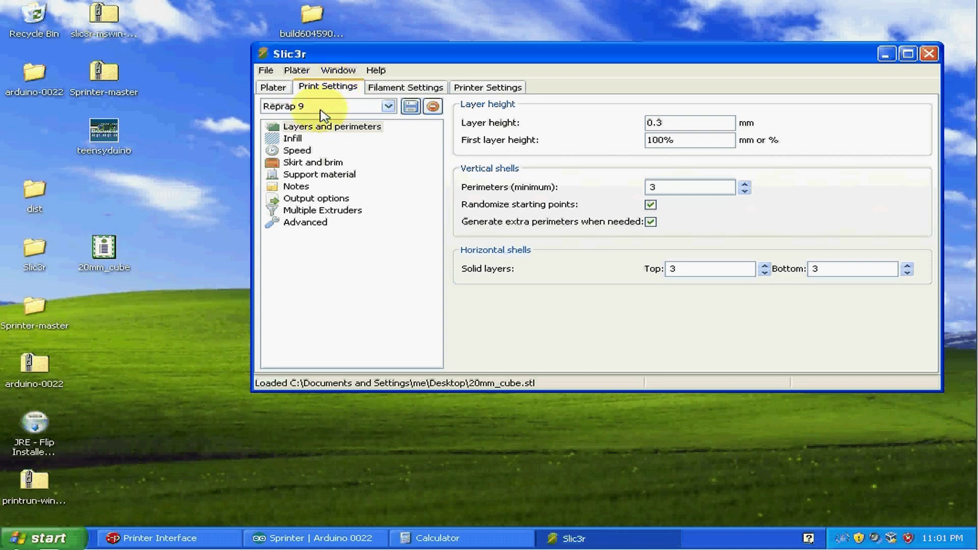
left_click(497, 88)
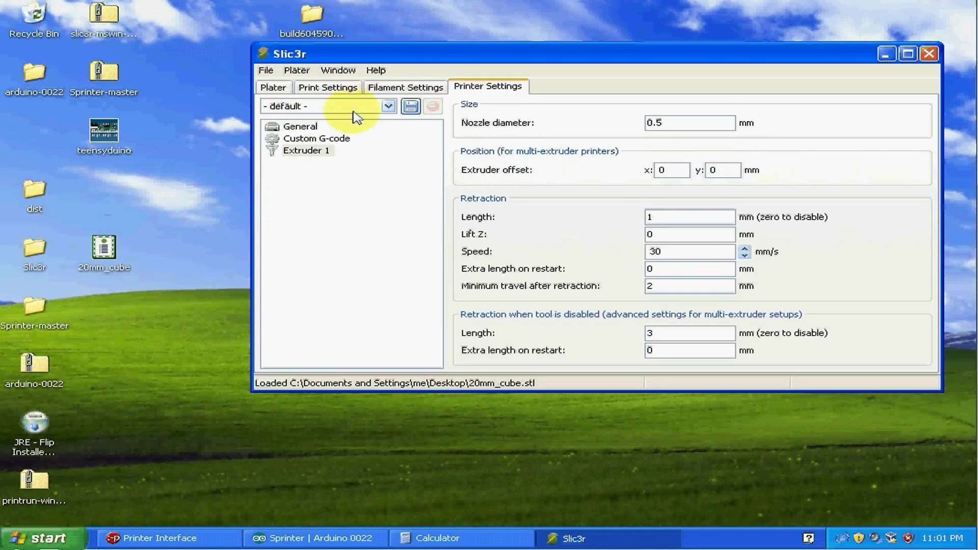
left_click(410, 106)
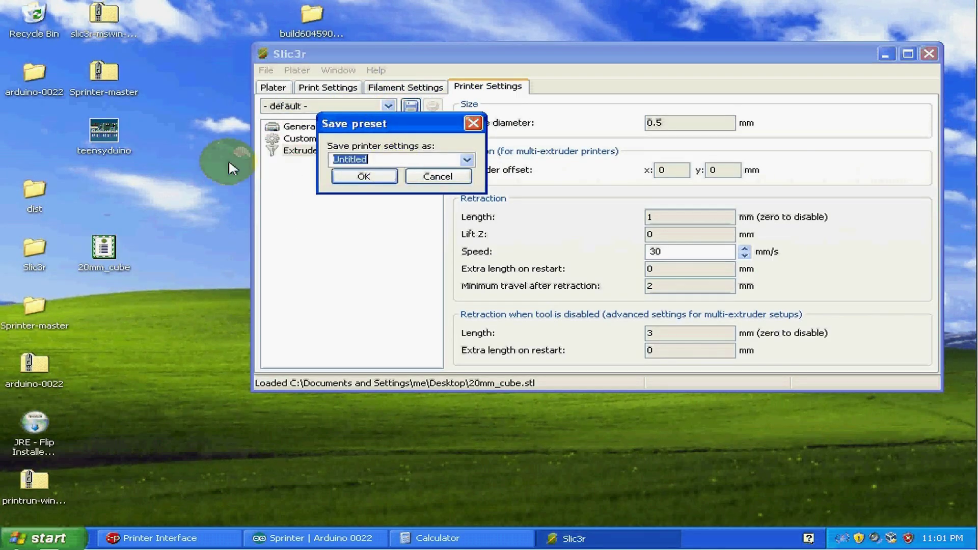
type("Reprap 9")
left_click(364, 176)
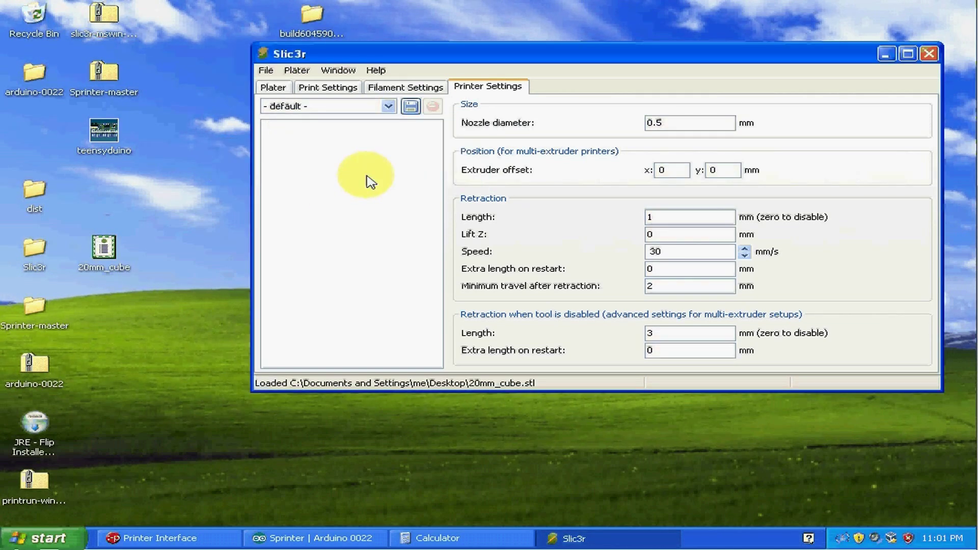
- Export the cube's G-code from the plater to the Desktop as 20mm_cube
left_click(274, 87)
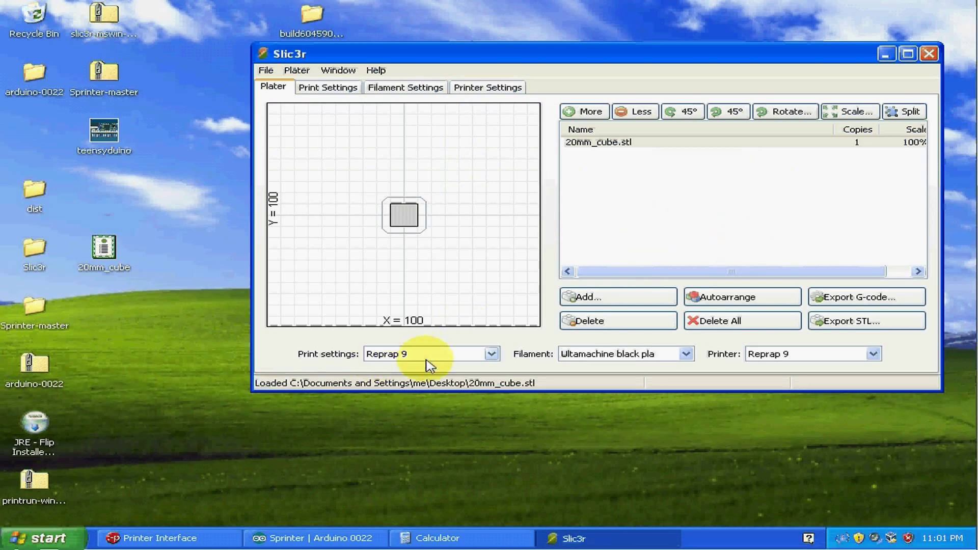
left_click(873, 297)
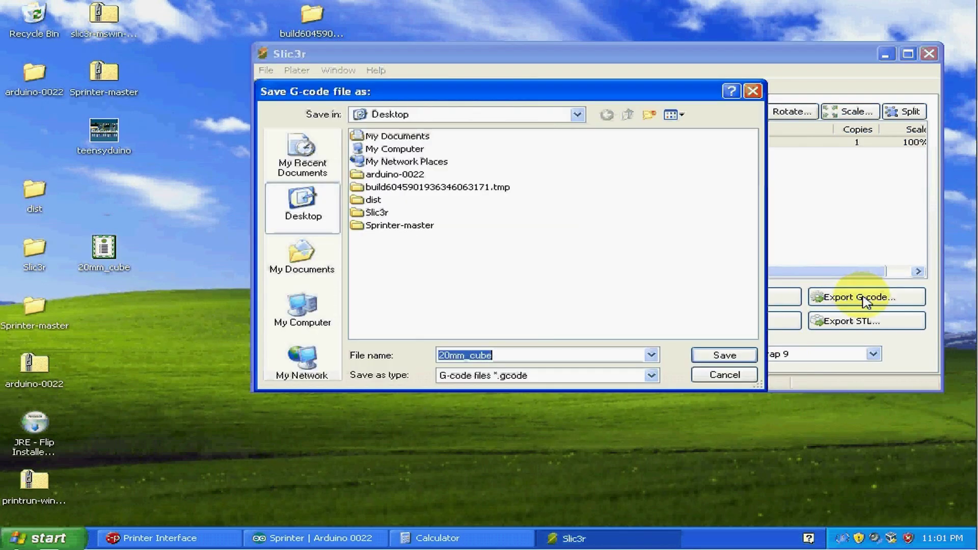
left_click(723, 356)
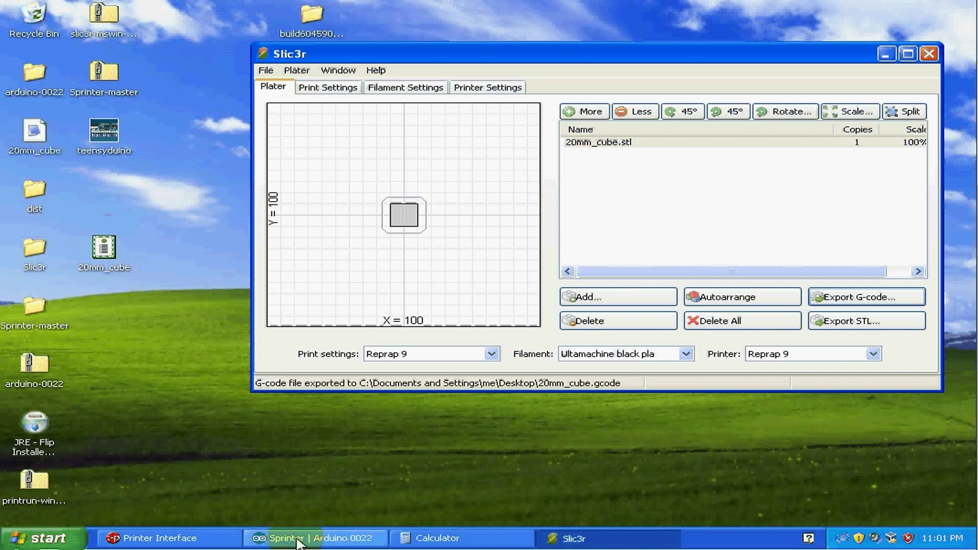
- Switch to Printer Interface, load the exported 20mm_cube G-code file from the Desktop and start the print
left_click(169, 543)
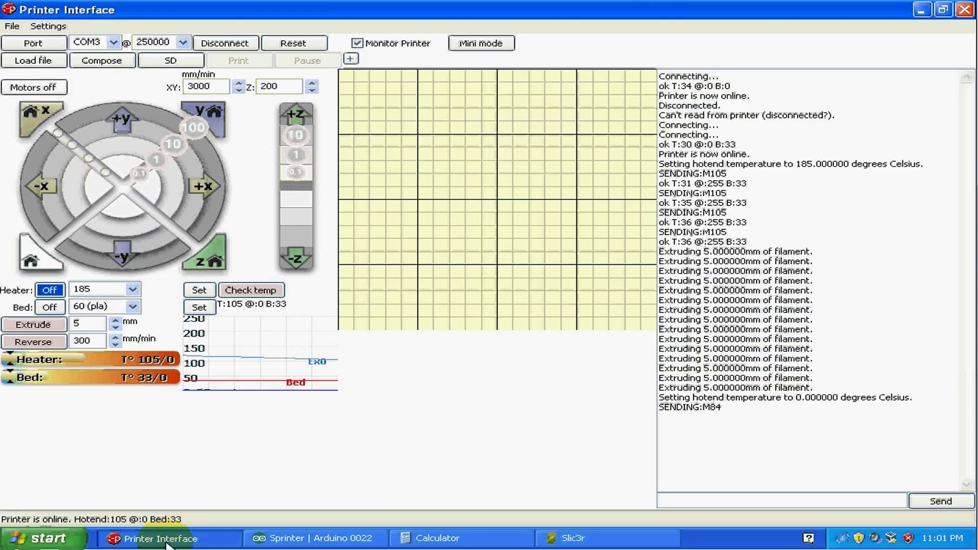
left_click(33, 60)
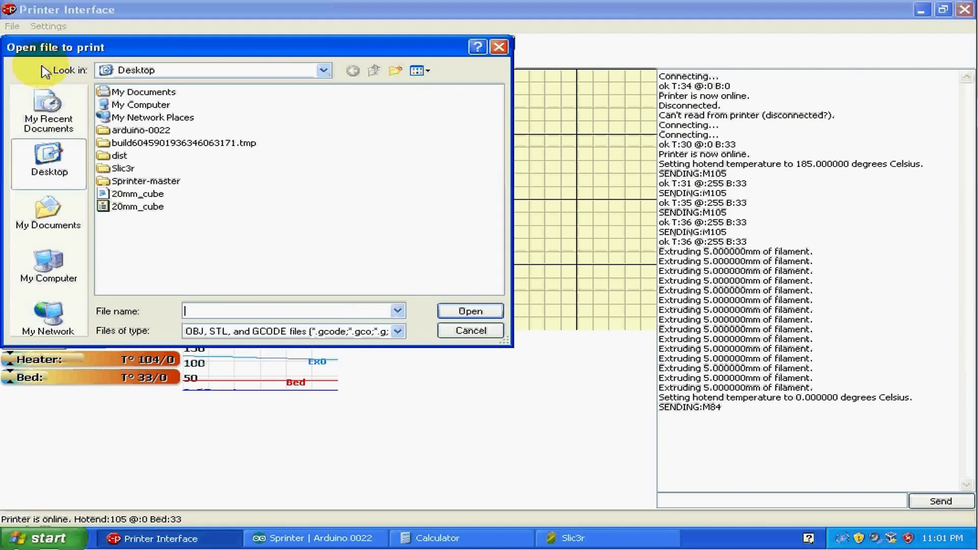
left_click(146, 195)
double_click(145, 197)
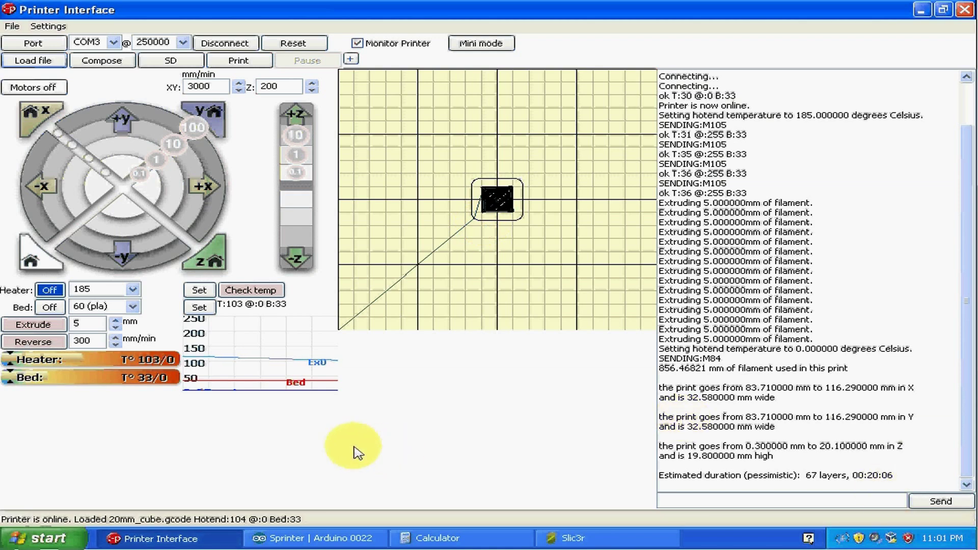
left_click(233, 64)
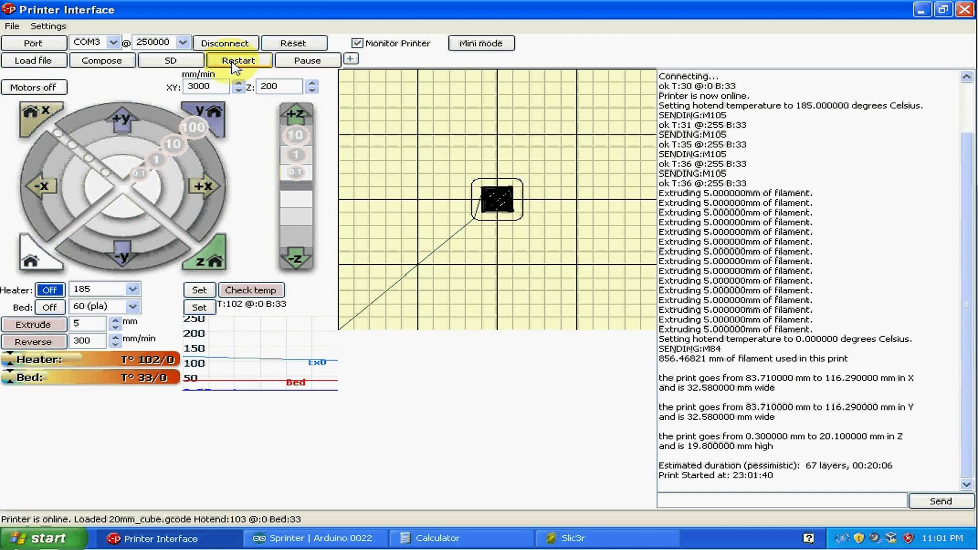